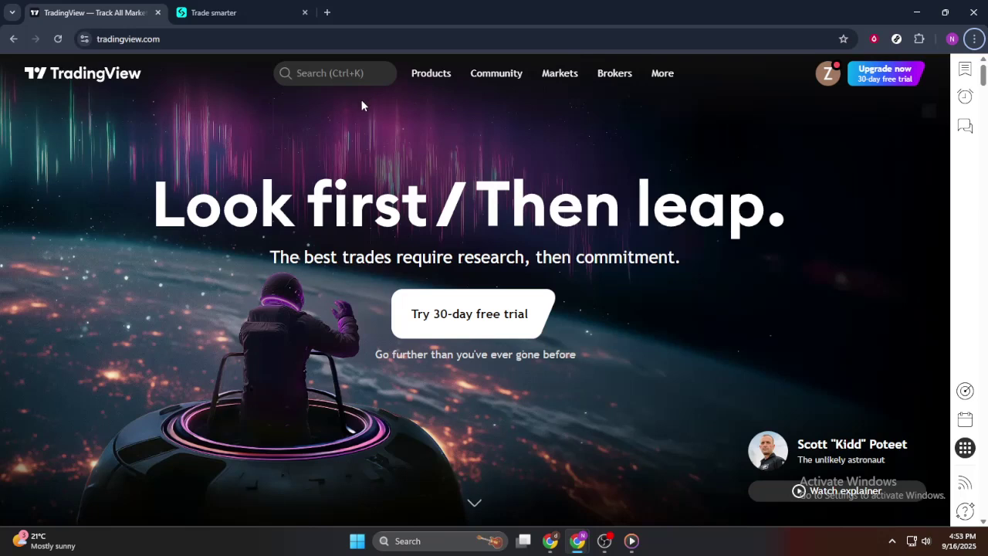
Step: Find the Bitstamp BTCUSD symbol through the site's symbol search and launch its chart
{"action": "left_click", "coordinate": [271, 40]}
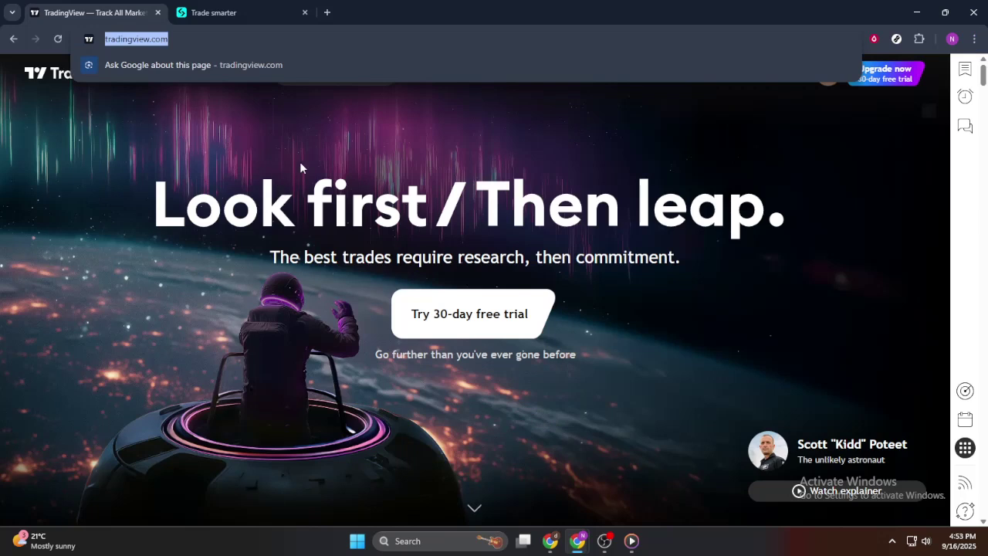
{"action": "left_click", "coordinate": [317, 147]}
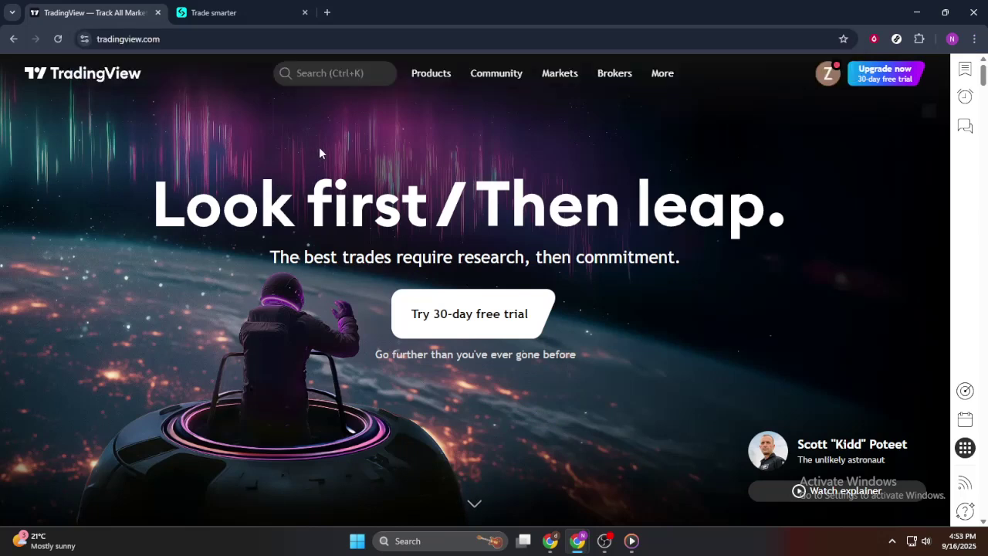
{"action": "left_click", "coordinate": [359, 72]}
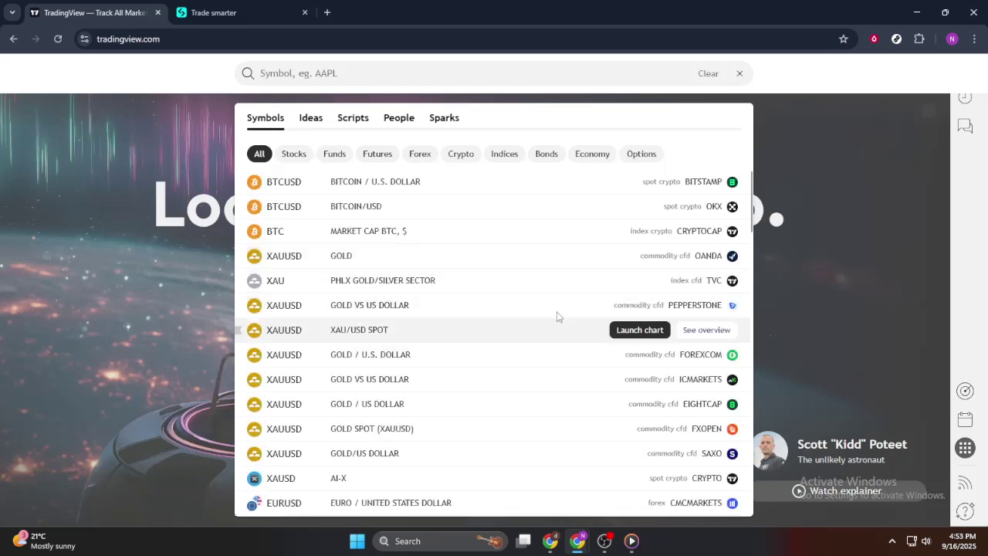
{"action": "left_click", "coordinate": [373, 192]}
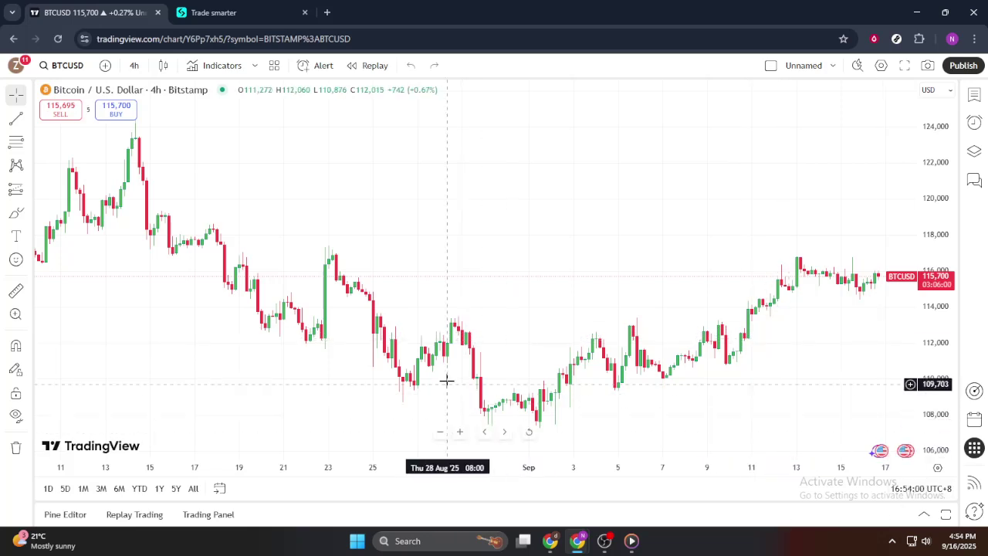
Step: Open the trading panel below the BTCUSD chart and browse the available brokers
{"action": "scroll", "coordinate": [467, 342], "scroll_direction": "down", "scroll_amount": 5}
{"action": "scroll", "coordinate": [543, 318], "scroll_direction": "down", "scroll_amount": 2}
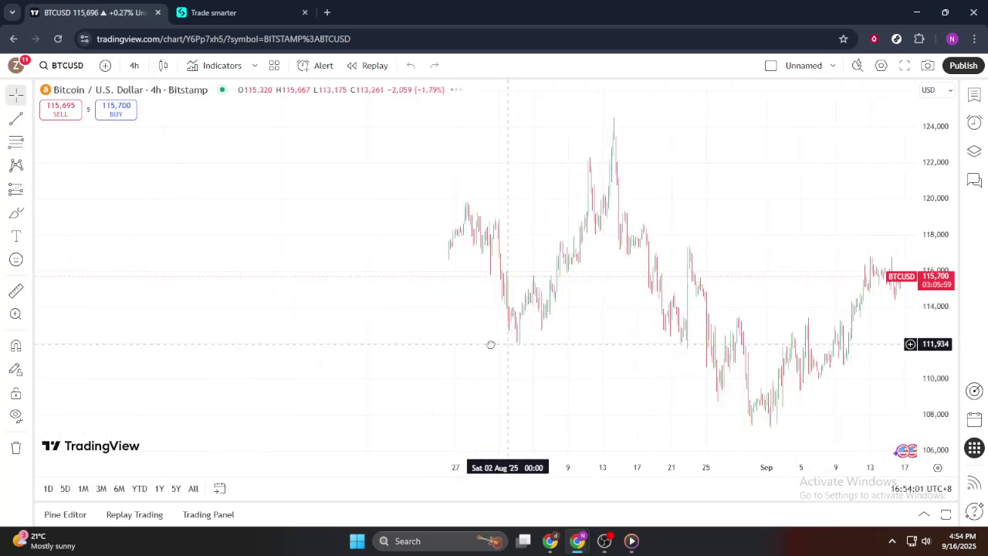
{"action": "left_click_drag", "start_coordinate": [489, 342], "coordinate": [139, 331]}
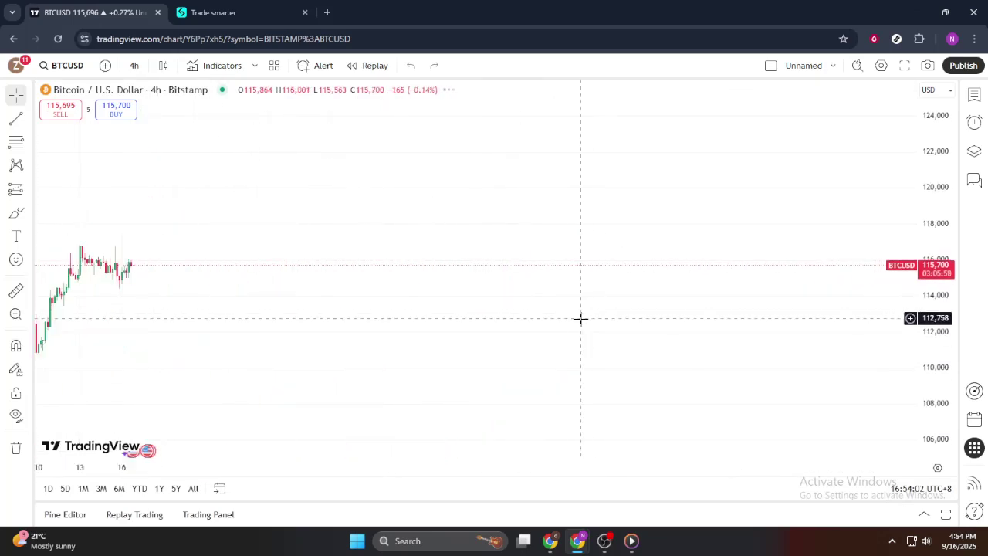
{"action": "left_click_drag", "start_coordinate": [579, 319], "coordinate": [800, 326]}
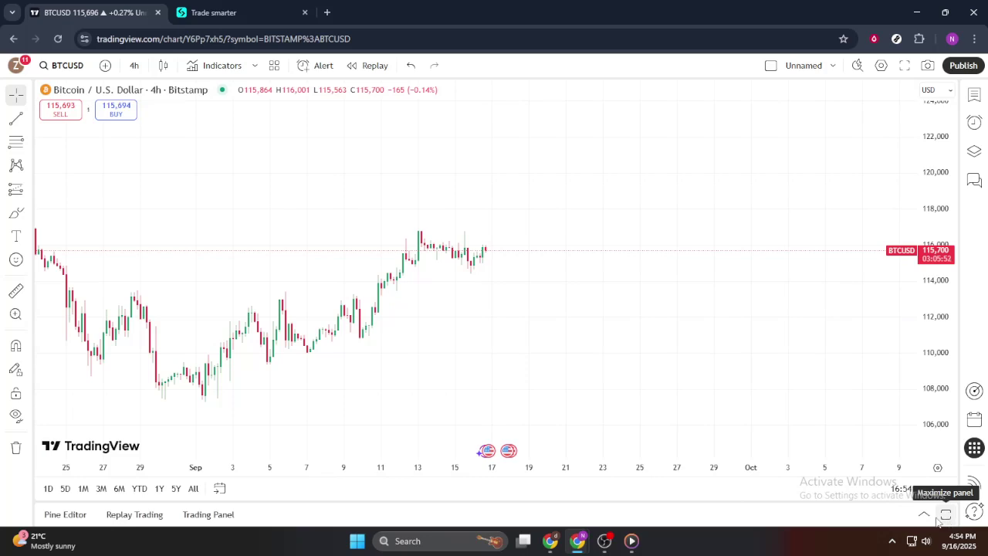
{"action": "left_click", "coordinate": [932, 520]}
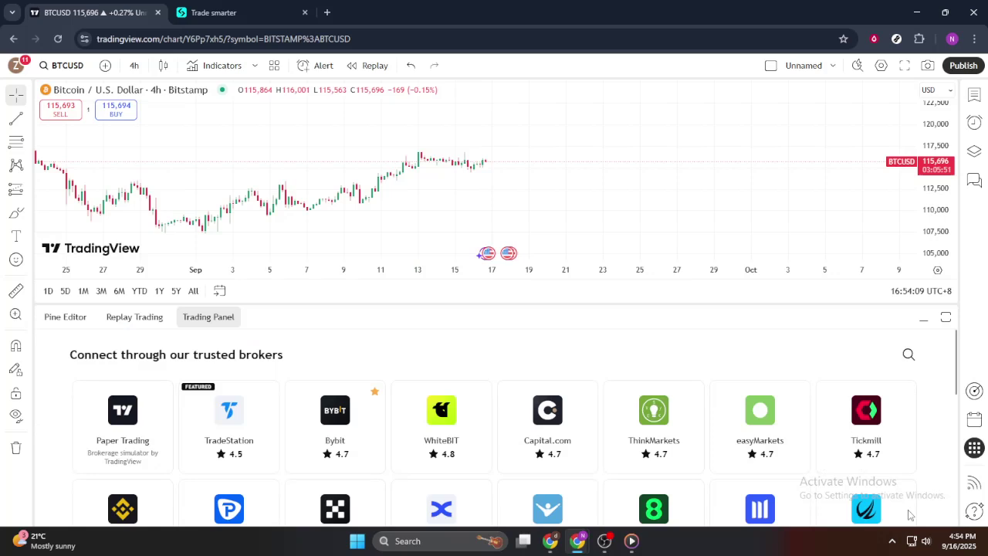
{"action": "scroll", "coordinate": [576, 386], "scroll_direction": "down", "scroll_amount": 1}
{"action": "scroll", "coordinate": [575, 384], "scroll_direction": "down", "scroll_amount": 1}
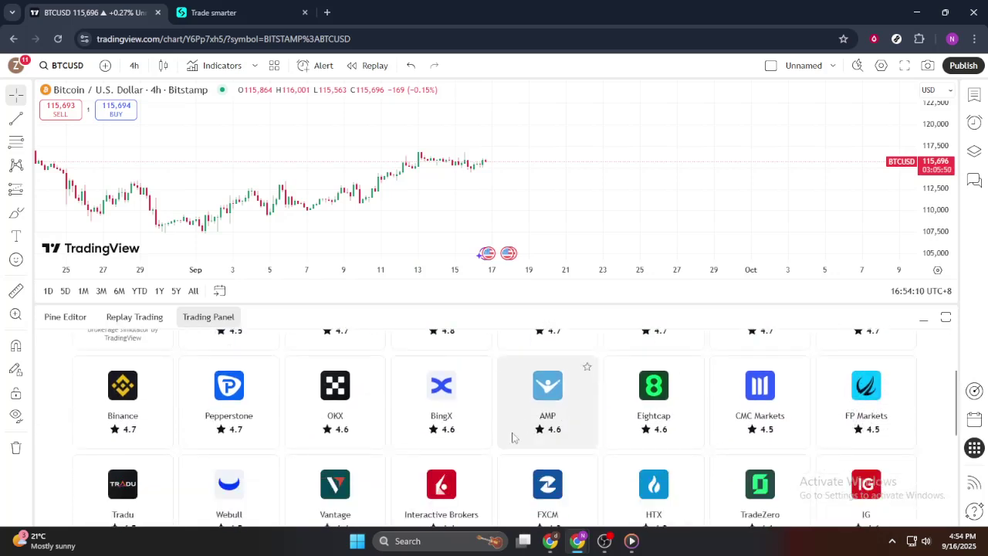
{"action": "scroll", "coordinate": [397, 476], "scroll_direction": "up", "scroll_amount": 2}
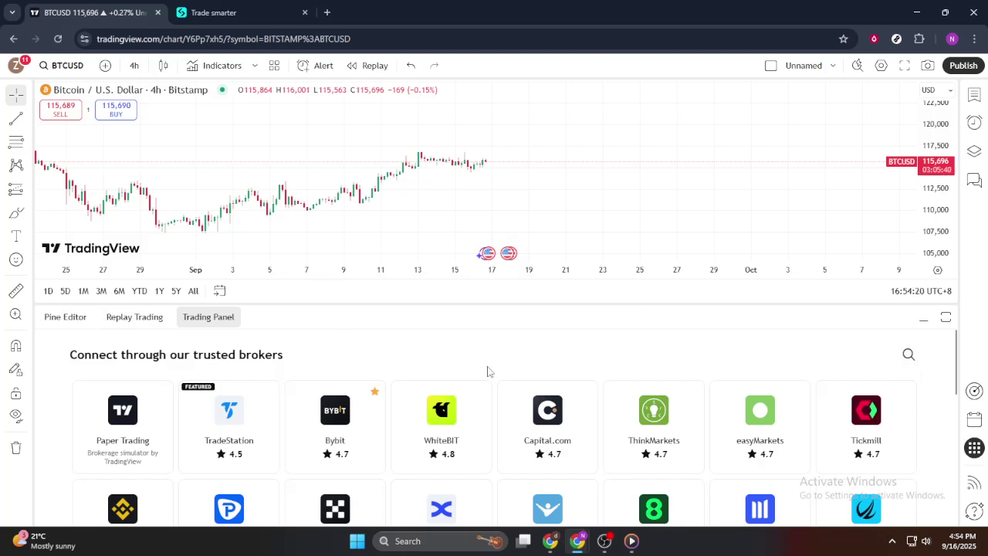
Step: Search the broker list for "bit" and open the Bitget connection form
{"action": "left_click", "coordinate": [907, 355]}
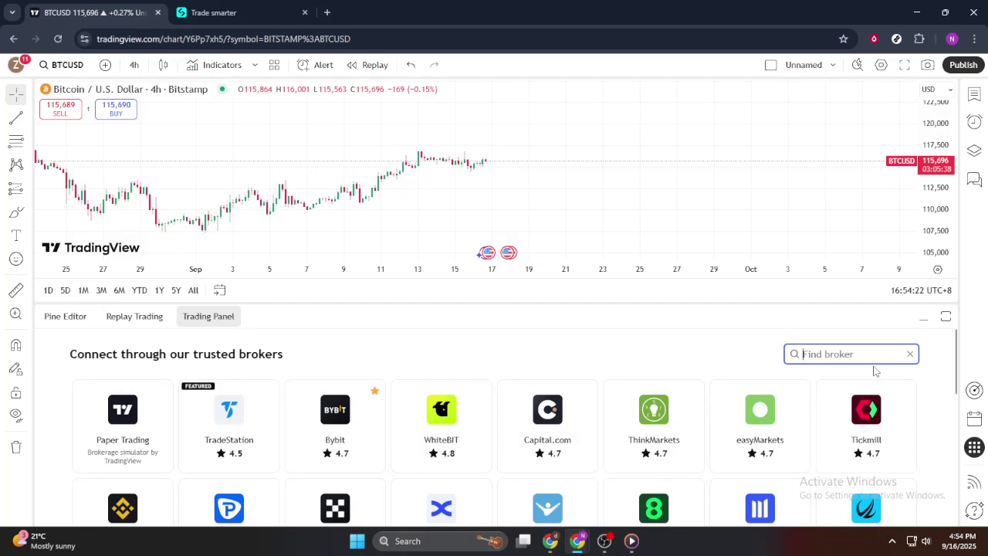
{"action": "scroll", "coordinate": [552, 417], "scroll_direction": "down", "scroll_amount": 2}
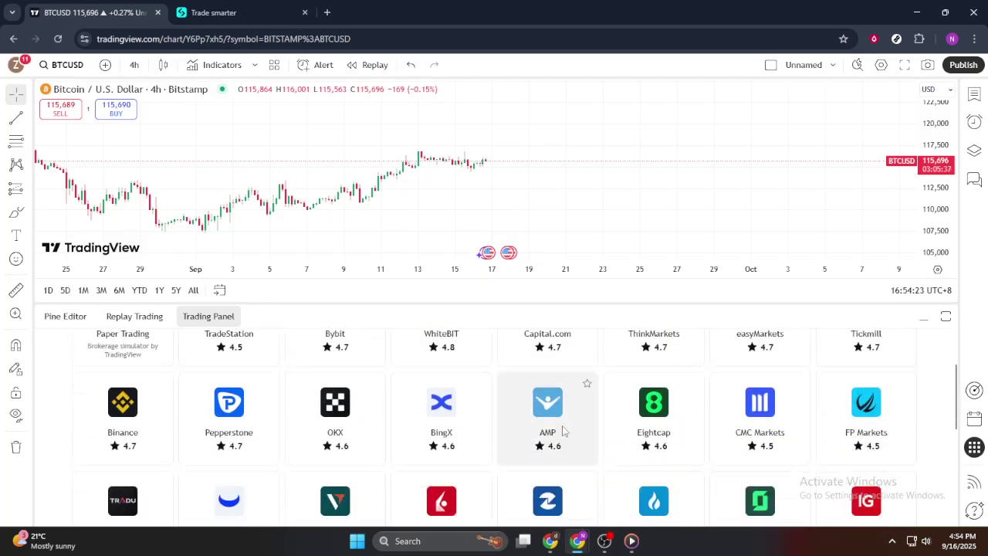
{"action": "scroll", "coordinate": [559, 447], "scroll_direction": "up", "scroll_amount": 2}
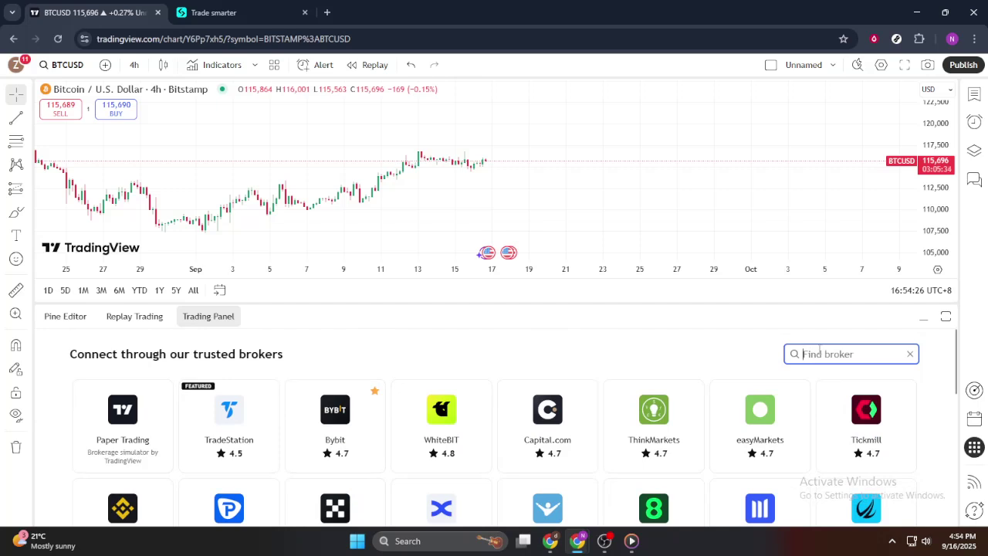
{"action": "type", "text": "bi"}
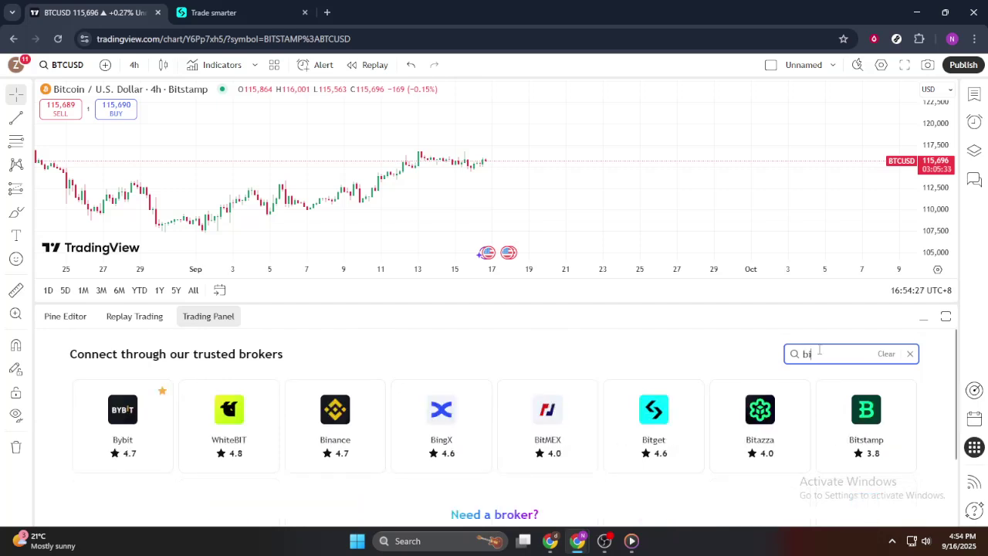
{"action": "type", "text": "gt"}
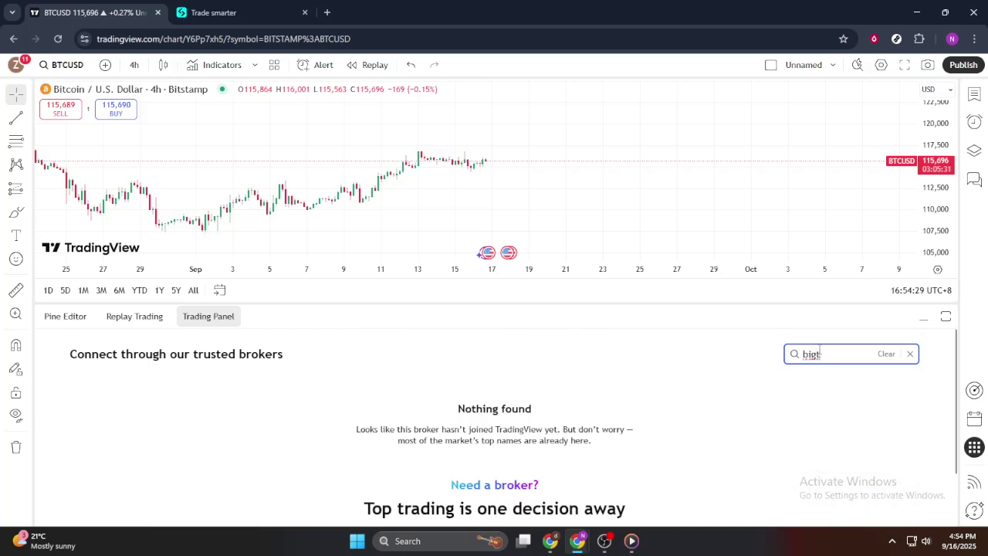
{"action": "key", "text": "BackSpace"}
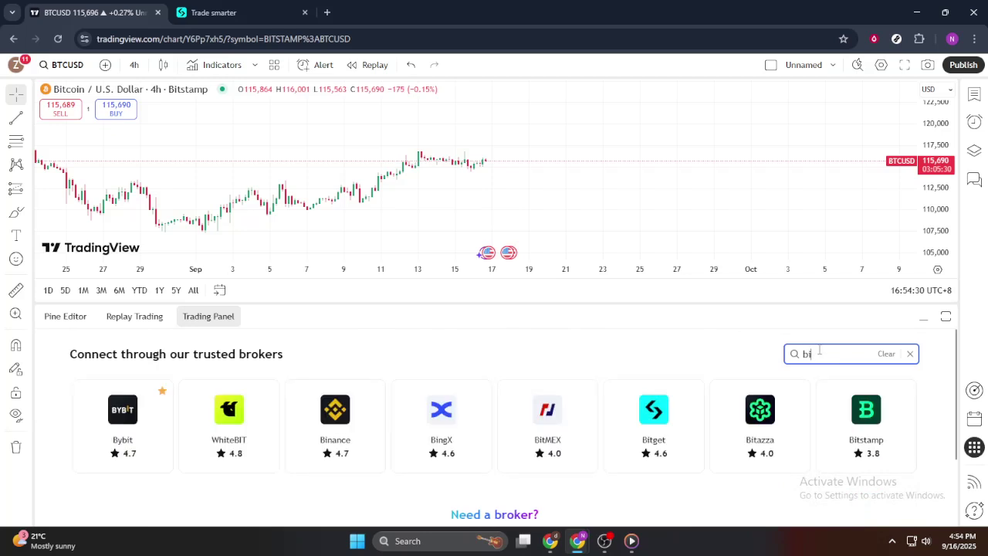
{"action": "type", "text": "t"}
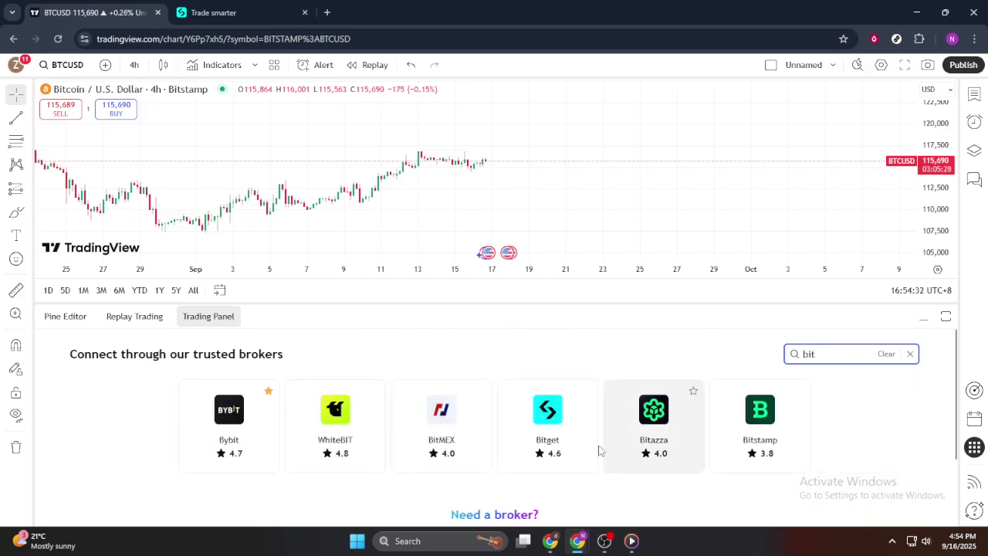
{"action": "left_click", "coordinate": [561, 431]}
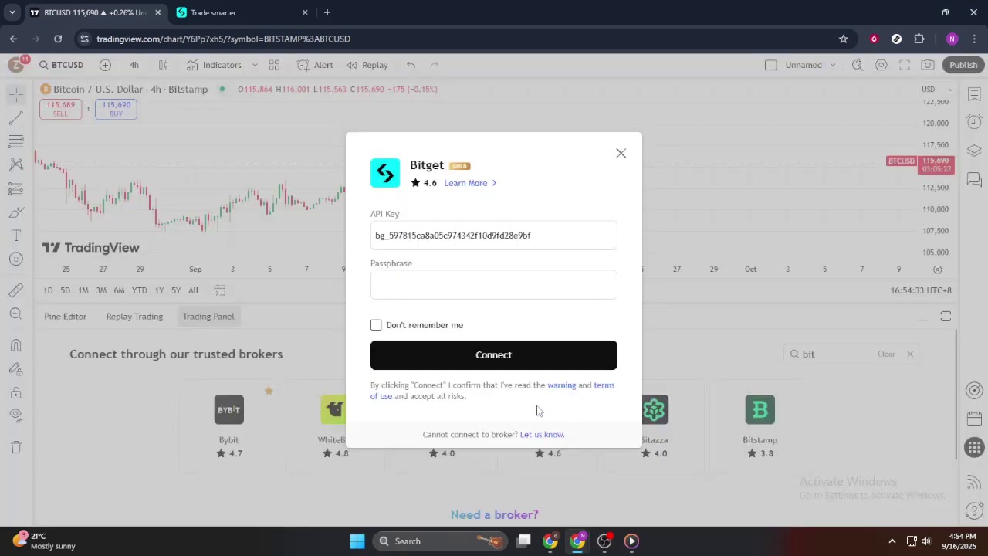
Step: Clear the prefilled API key from the Bitget connection form
{"action": "left_click", "coordinate": [447, 236]}
{"action": "key", "text": "ctrl+a"}
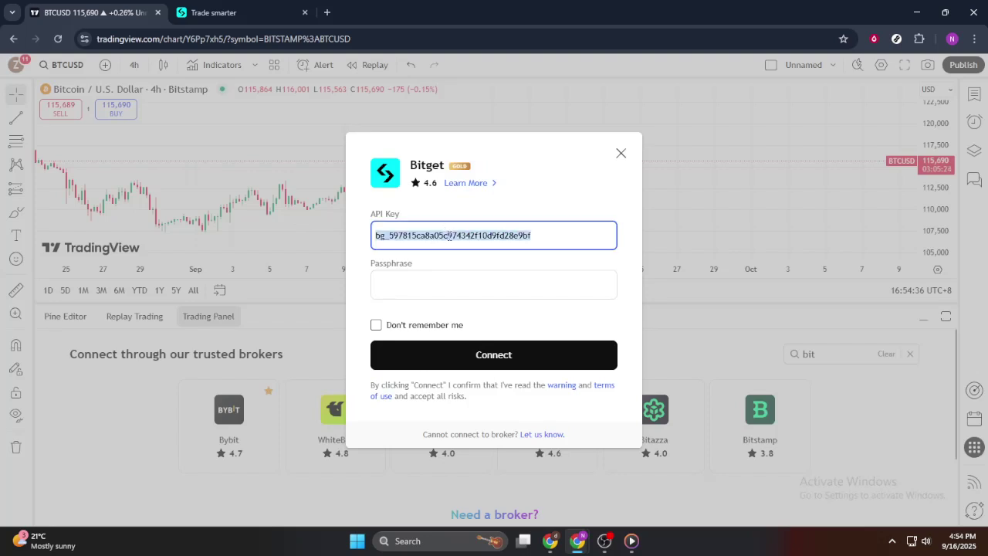
{"action": "key", "text": "BackSpace"}
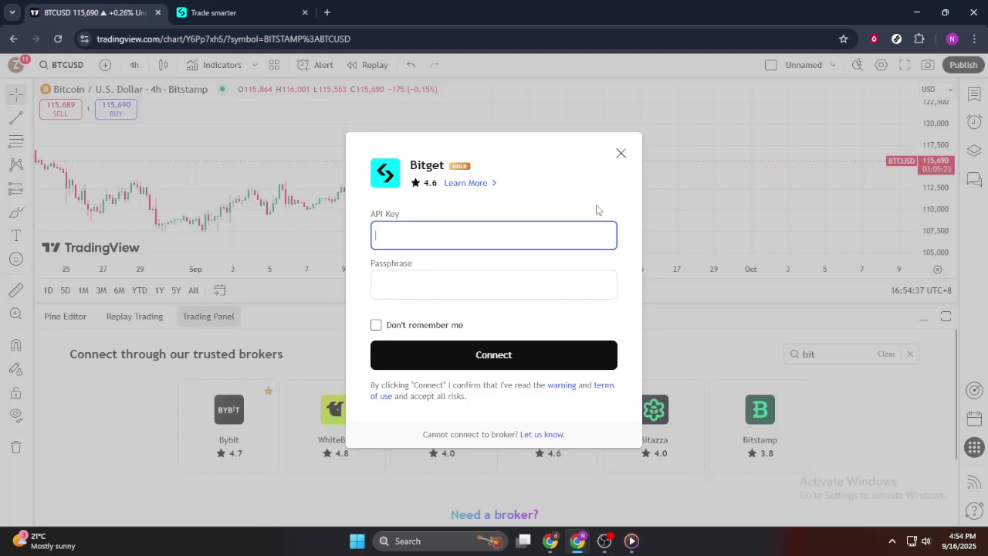
Step: Switch to the Bitget API keys page and copy the access API key from the key's details
{"action": "left_click", "coordinate": [232, 11]}
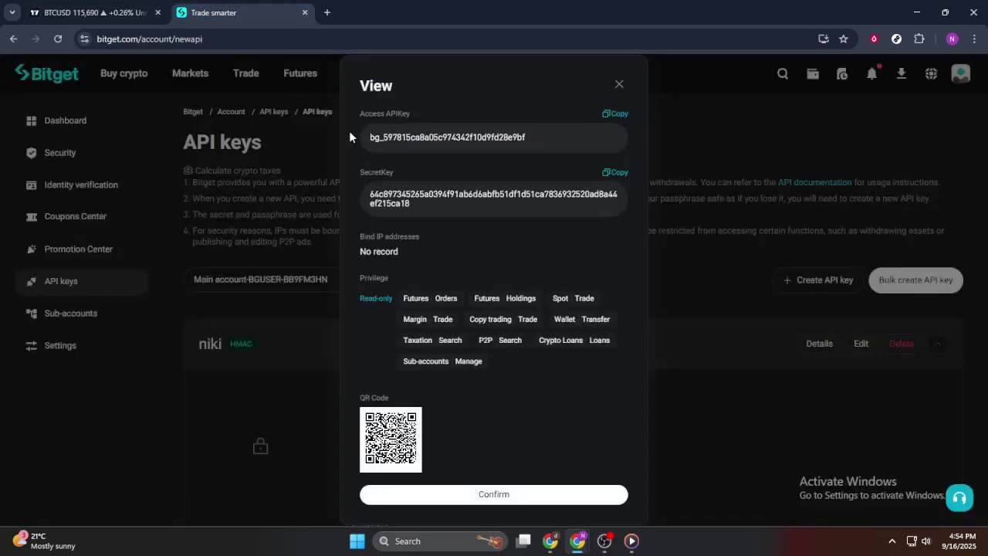
{"action": "double_click", "coordinate": [462, 135]}
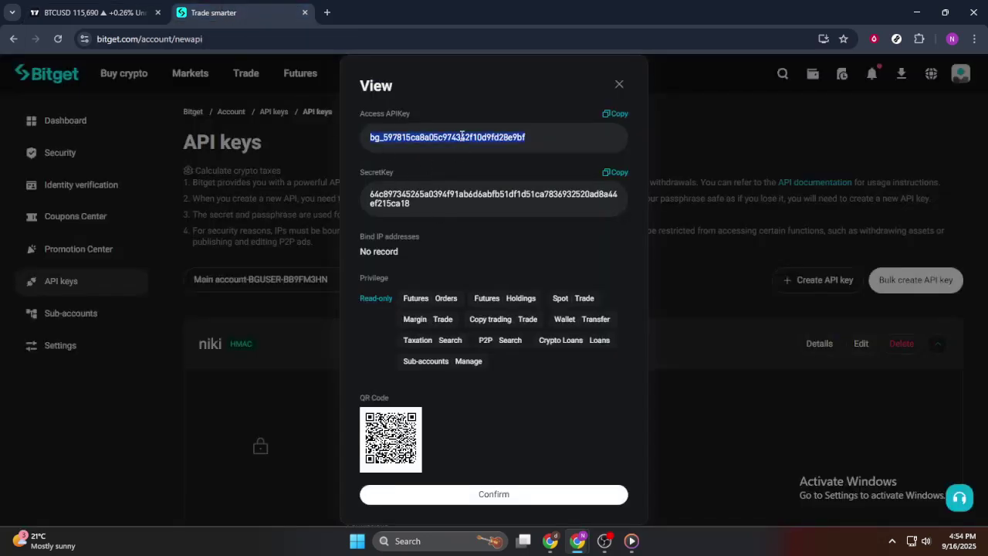
{"action": "right_click", "coordinate": [462, 135]}
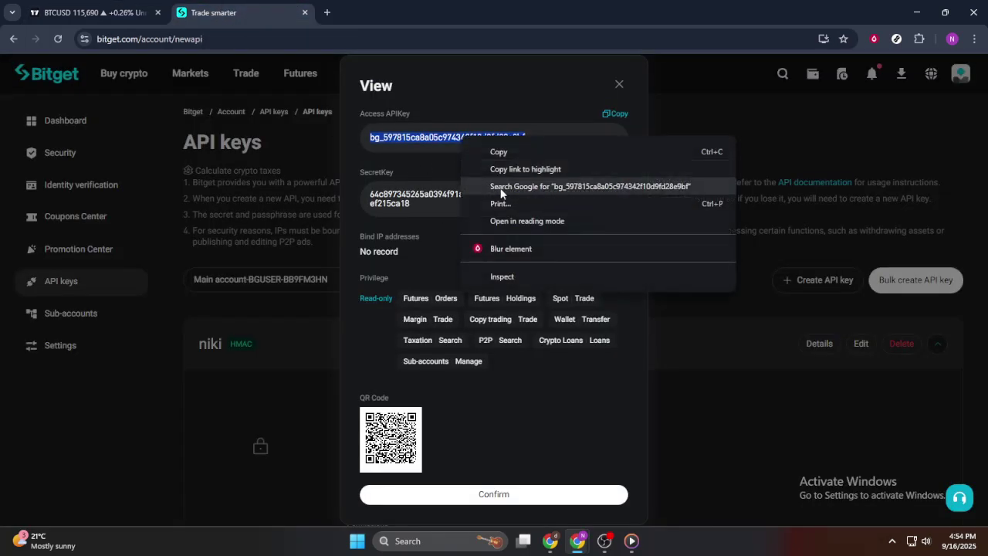
{"action": "left_click", "coordinate": [498, 152]}
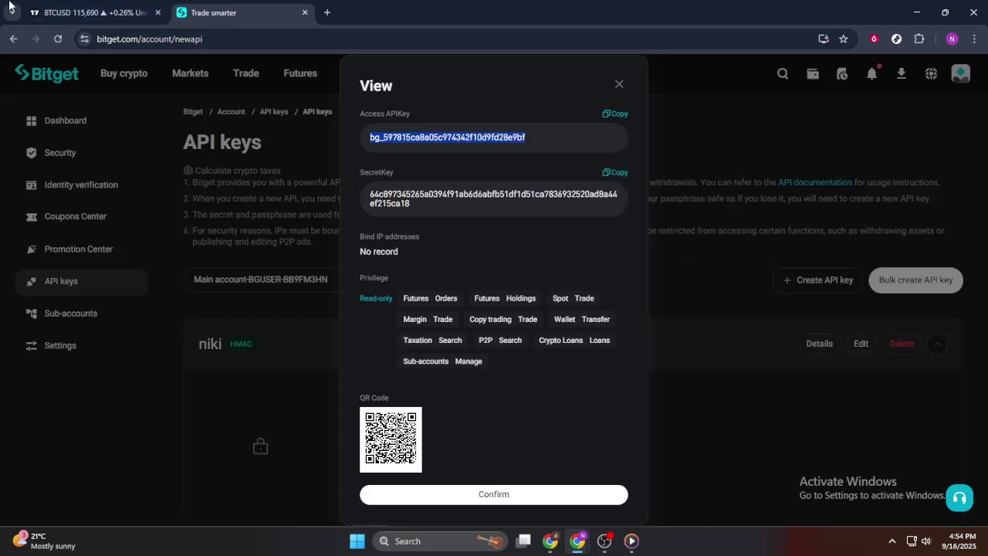
Step: Return to TradingView and paste the copied access key into the API Key field of the Bitget connection form
{"action": "left_click", "coordinate": [54, 10]}
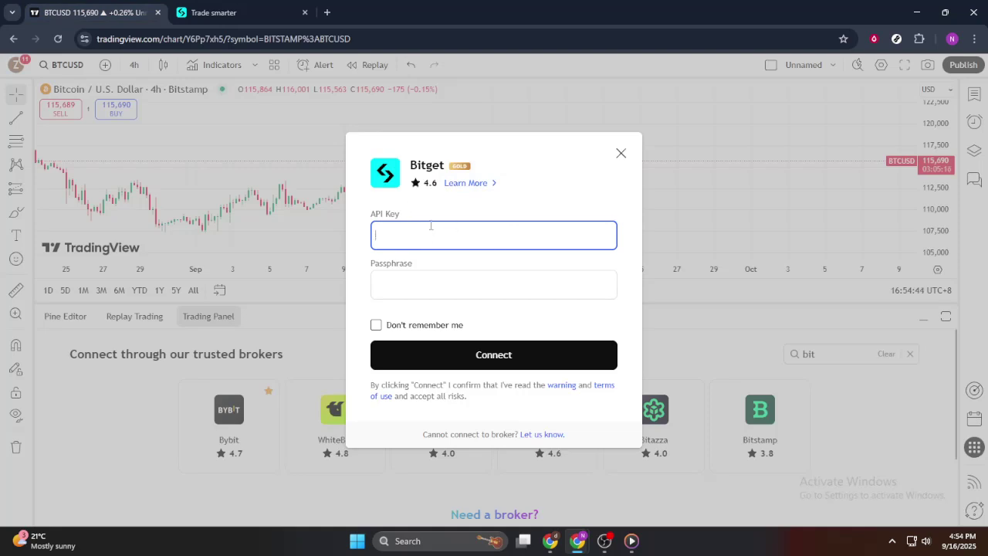
{"action": "left_click", "coordinate": [204, 12]}
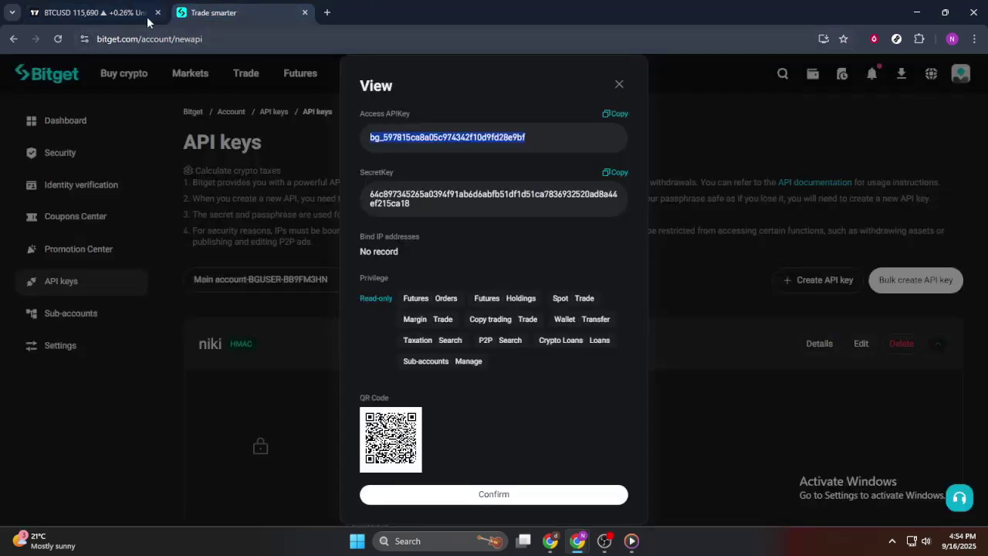
{"action": "left_click", "coordinate": [116, 11]}
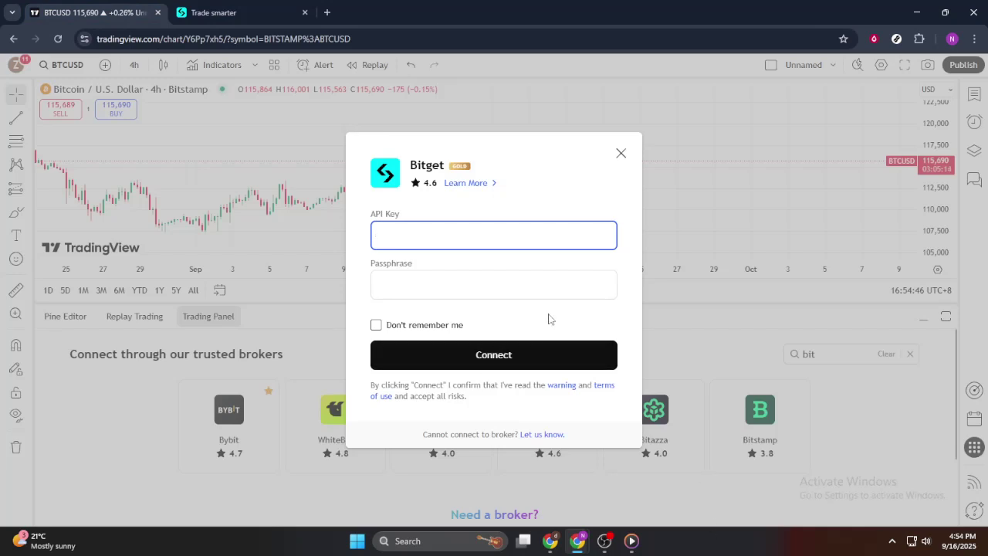
{"action": "right_click", "coordinate": [480, 237]}
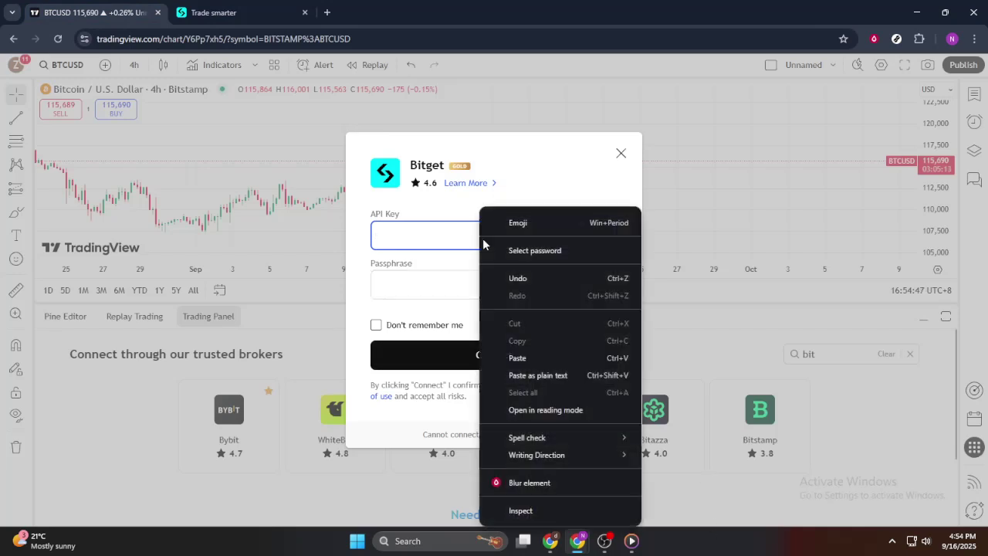
{"action": "left_click", "coordinate": [529, 357]}
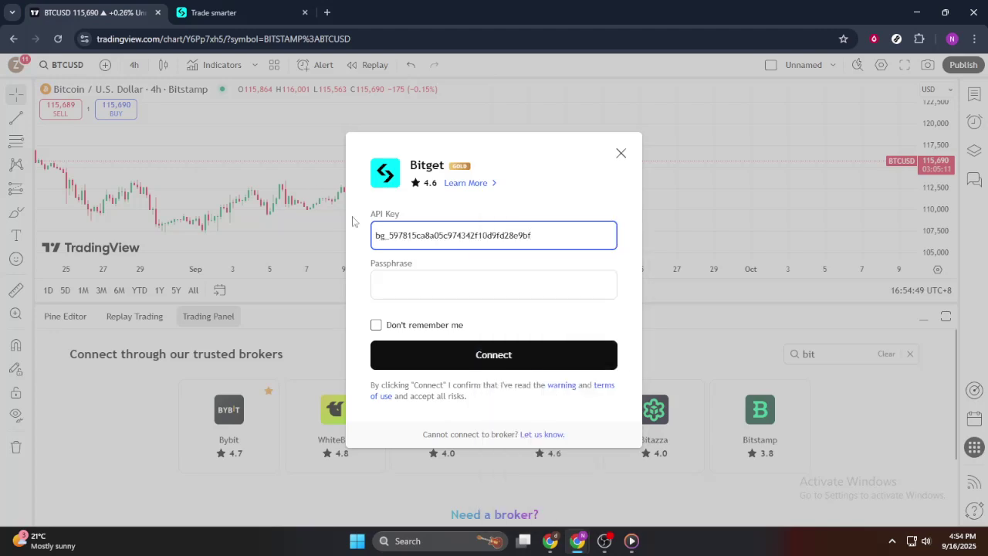
Step: Switch to the Bitget API keys page and copy the entire list of read-only privileges, from Futures Orders to Sub-accounts Manage
{"action": "left_click", "coordinate": [227, 8]}
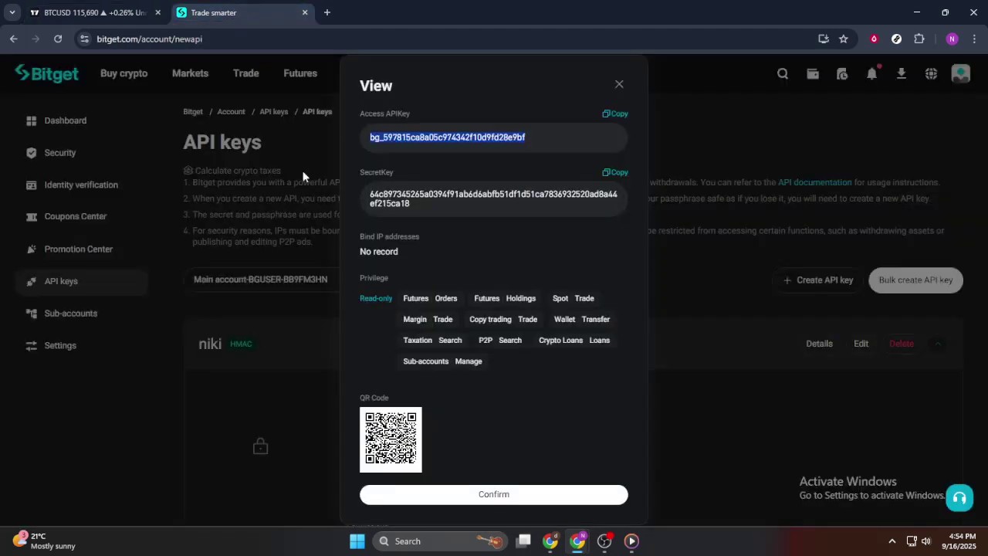
{"action": "left_click", "coordinate": [433, 204]}
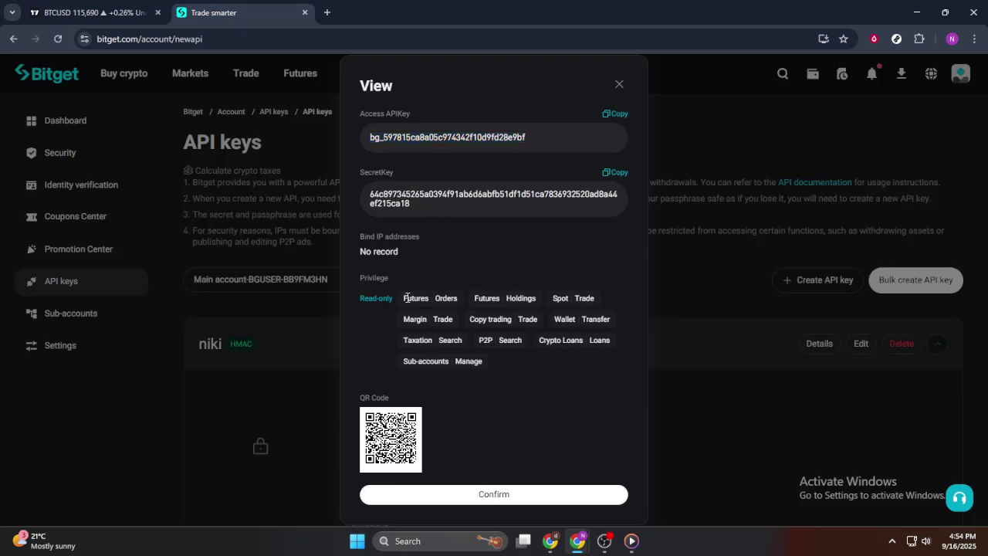
{"action": "left_click_drag", "start_coordinate": [400, 297], "coordinate": [486, 362]}
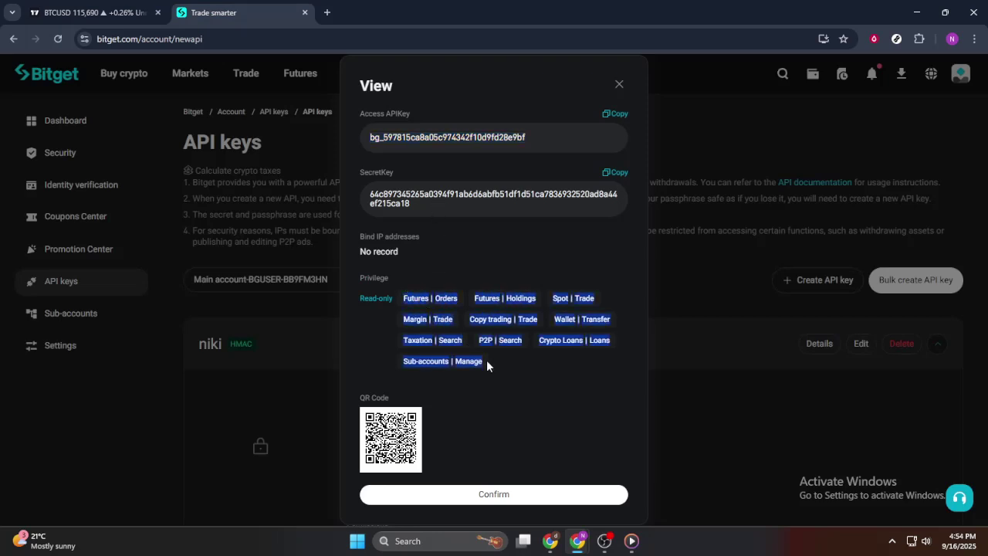
{"action": "right_click", "coordinate": [495, 347]}
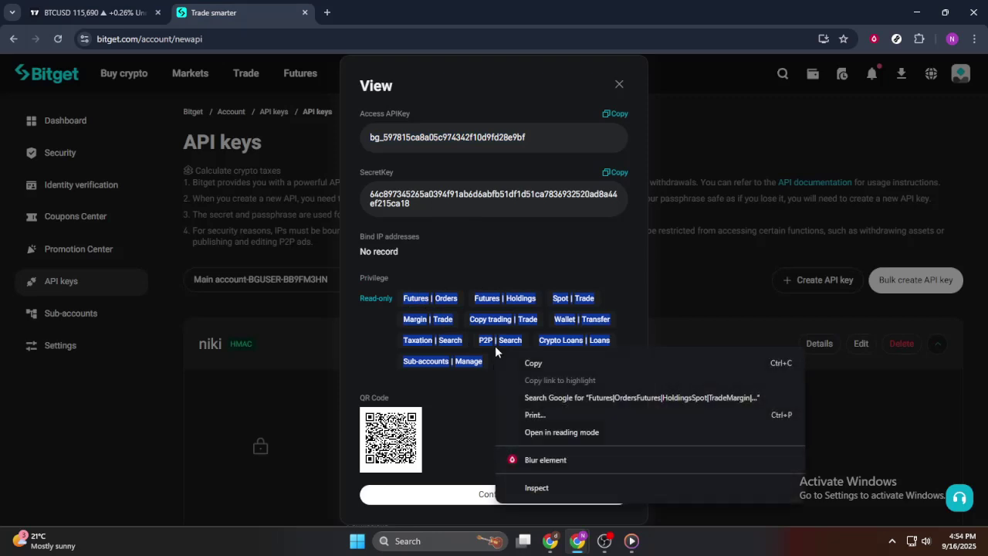
{"action": "left_click", "coordinate": [540, 363]}
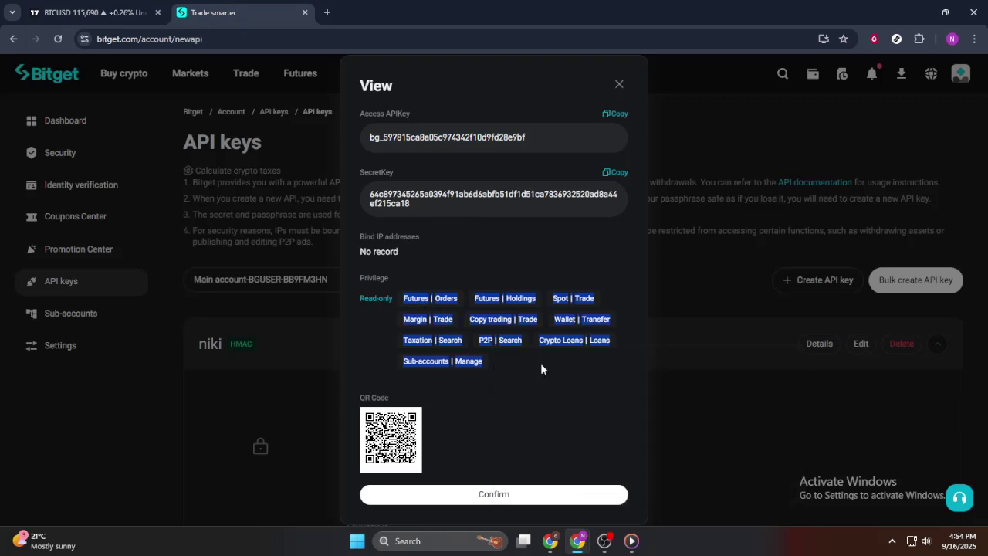
Step: Return to TradingView and paste the copied privileges text into the Passphrase field of the Bitget connection form
{"action": "left_click", "coordinate": [92, 13]}
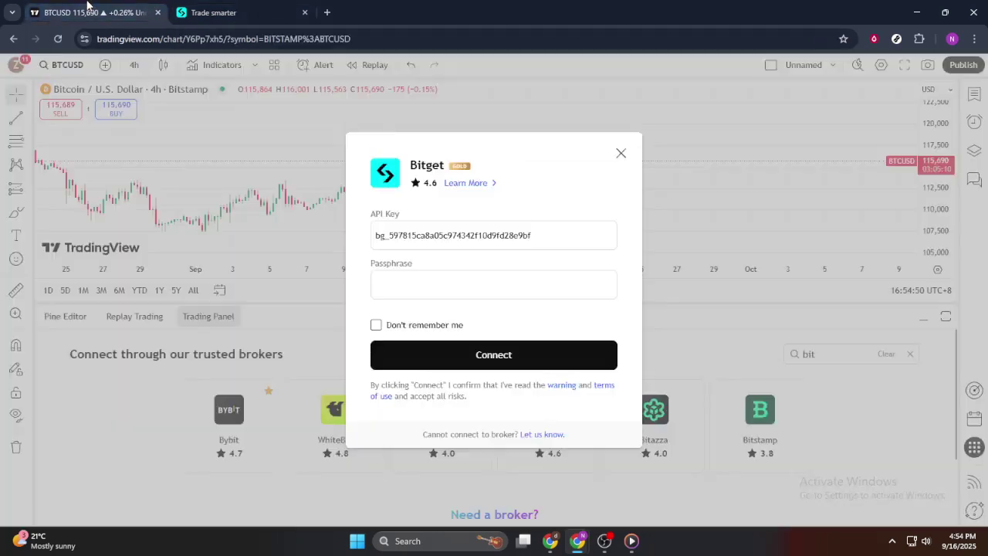
{"action": "left_click", "coordinate": [425, 285]}
{"action": "right_click", "coordinate": [425, 285]}
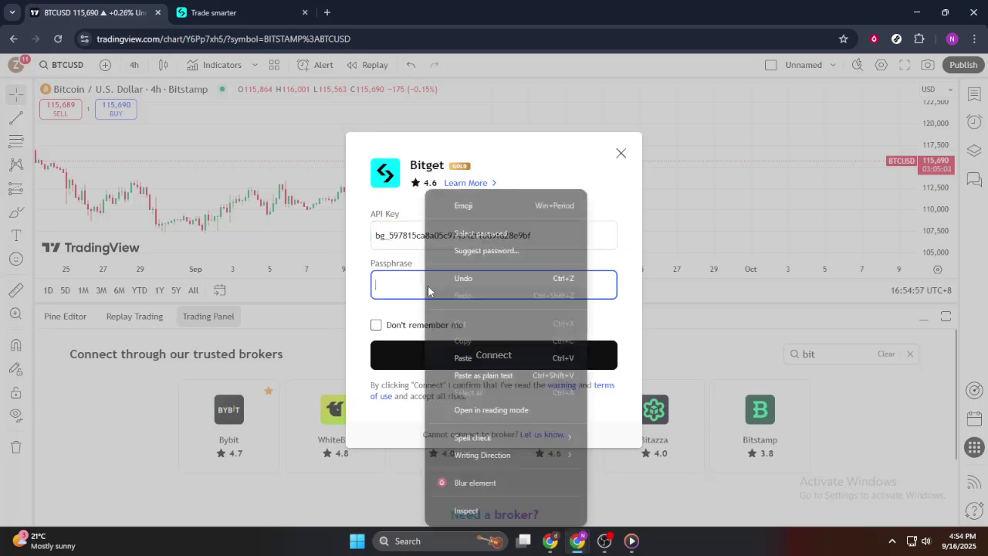
{"action": "left_click", "coordinate": [465, 357]}
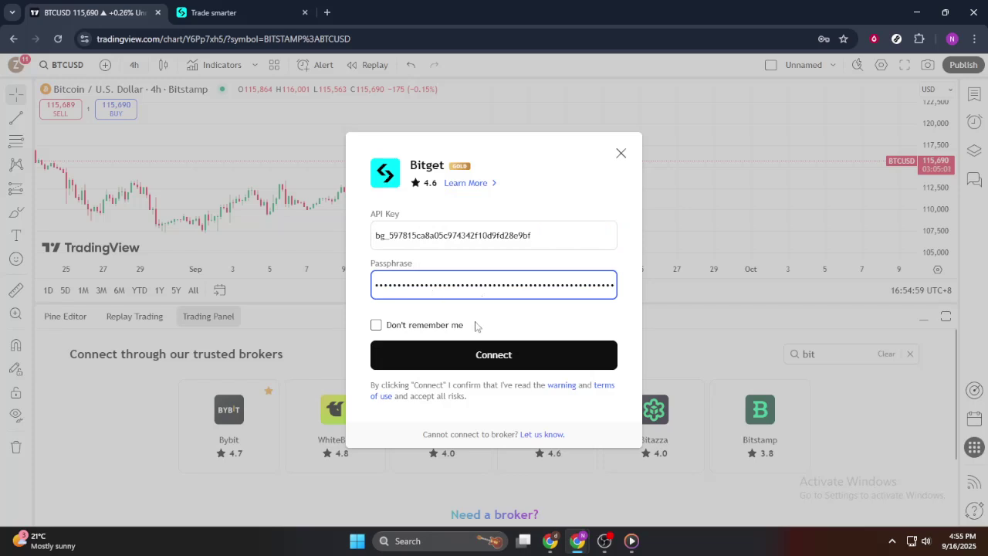